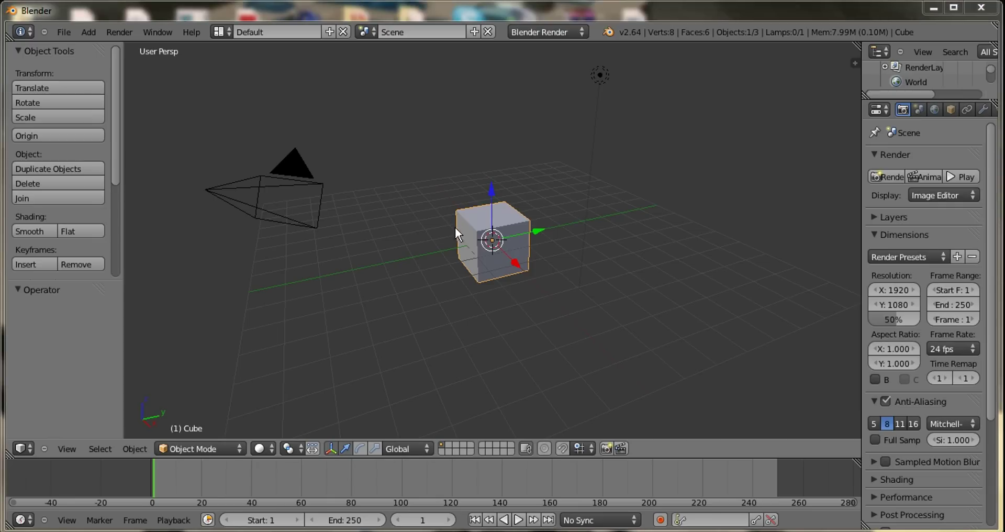
Step: Orbit the 3D view until the camera sits in front of the cube, facing it
middle_drag(457, 224, 550, 210)
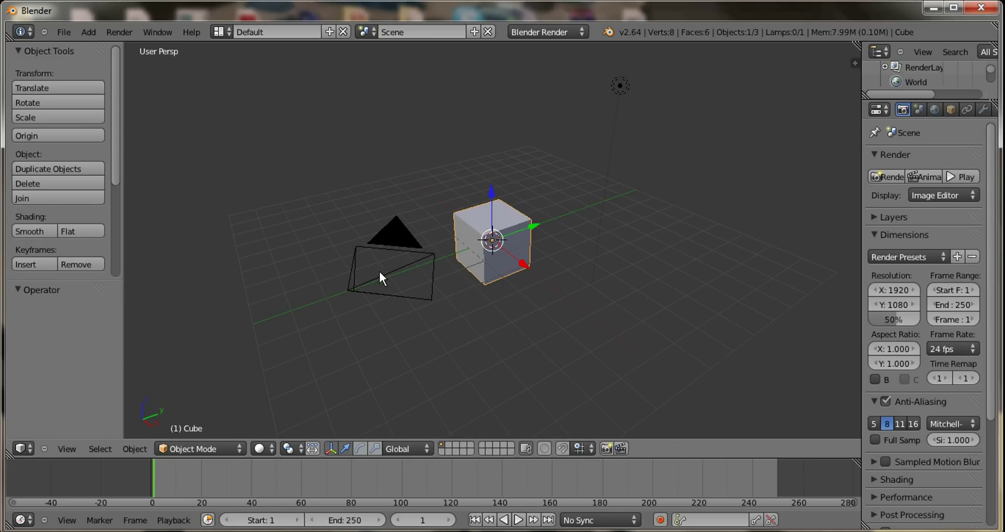
Step: Look through the scene camera and zoom out until the full camera frame and cube fit
click(67, 449)
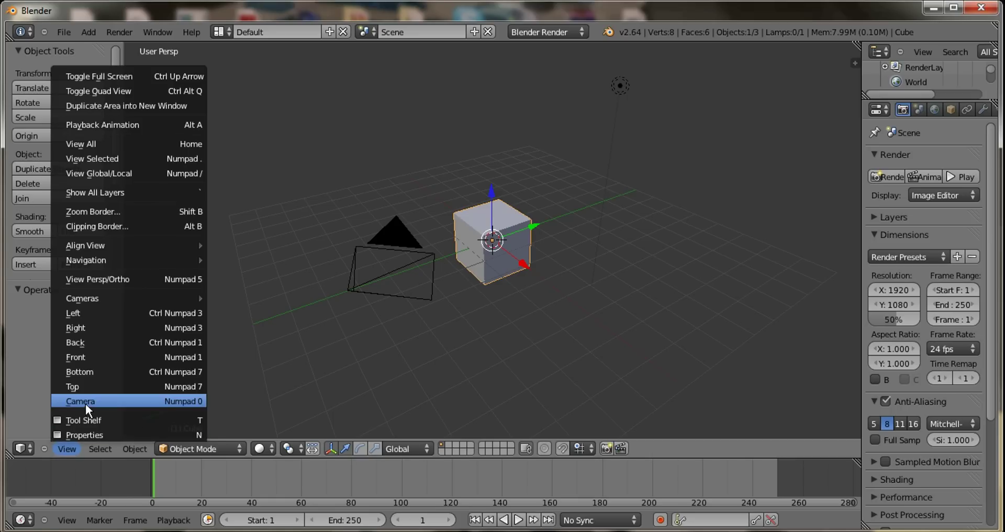
click(85, 404)
scroll(378, 318, down, 2)
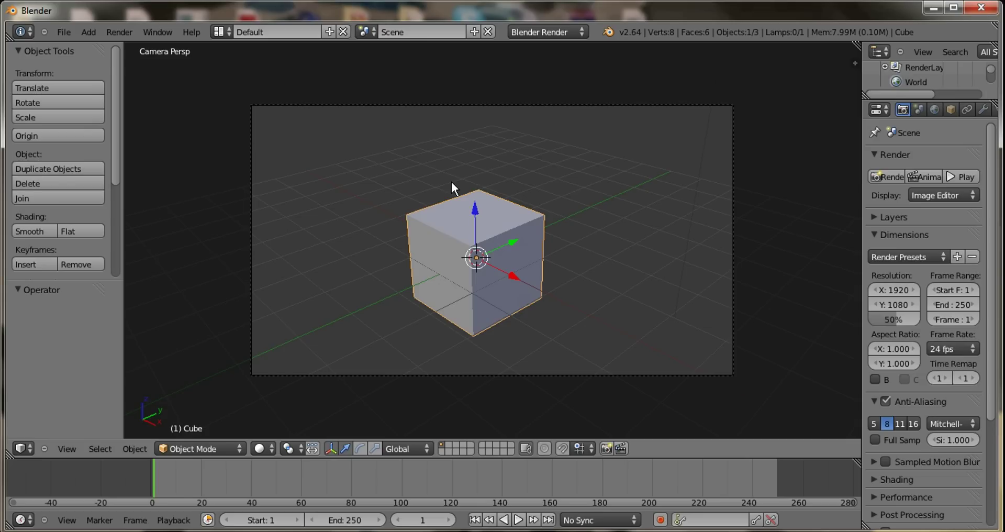
Step: In the N sidebar, enable Background Images and add one empty image entry
key(n)
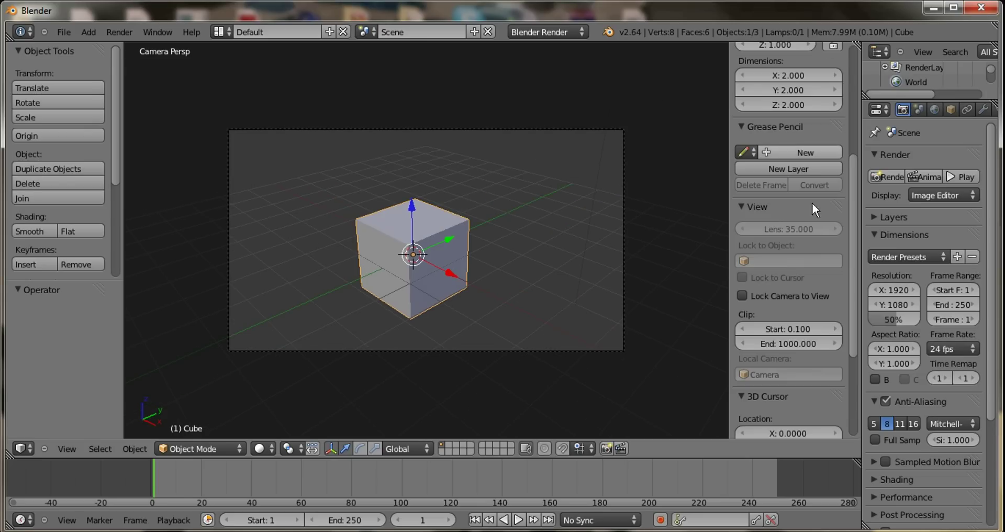
drag(854, 222, 849, 320)
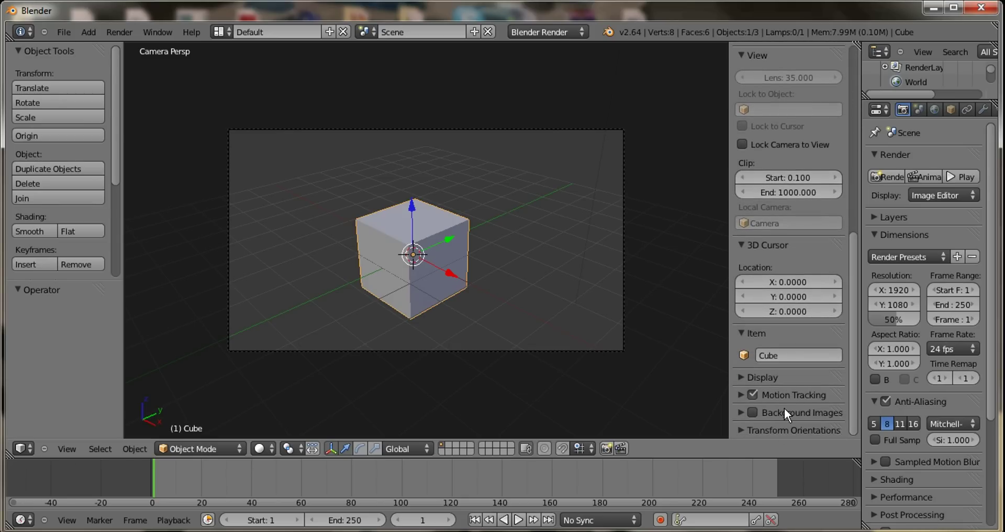
click(739, 414)
scroll(802, 393, down, 1)
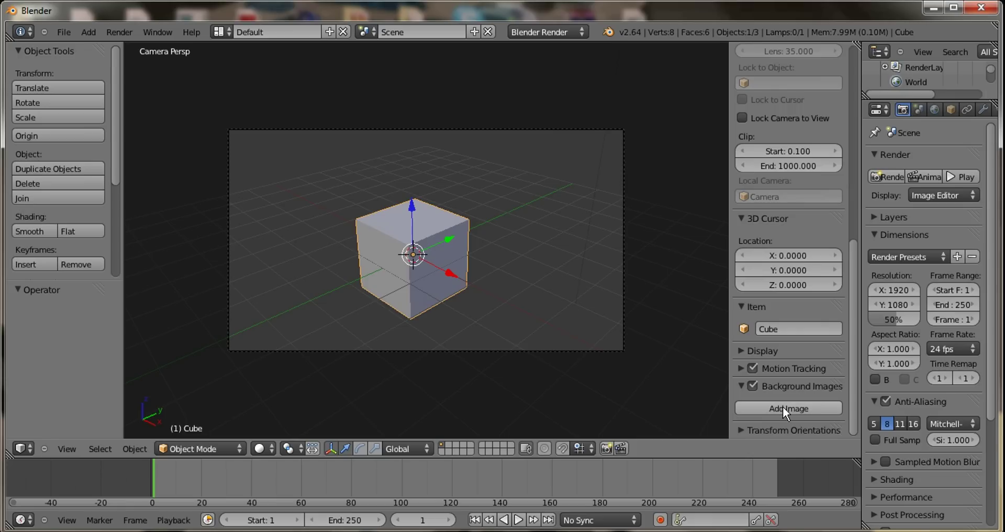
click(783, 408)
scroll(788, 388, down, 3)
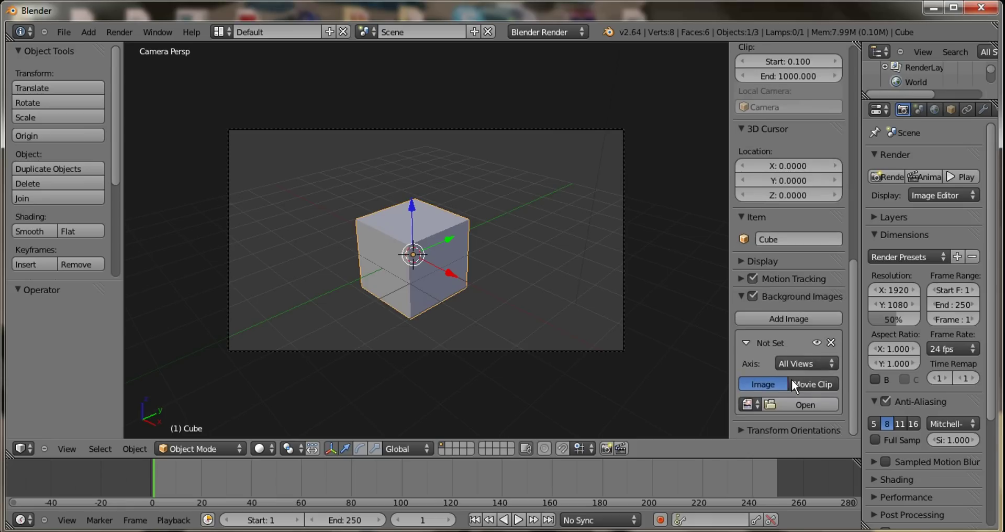
Step: Load Particle Background.jpg from the recent Particle Intro folder as the background image
click(774, 405)
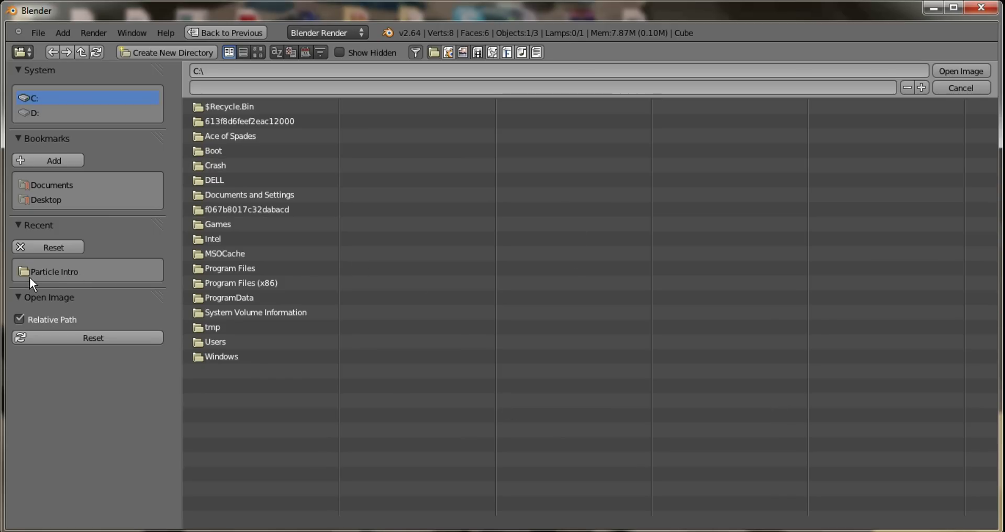
click(42, 273)
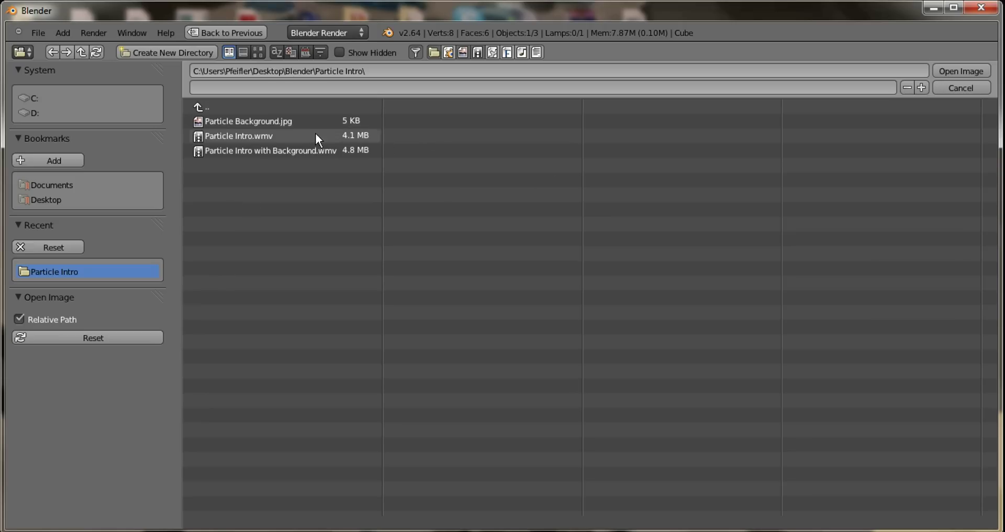
click(290, 127)
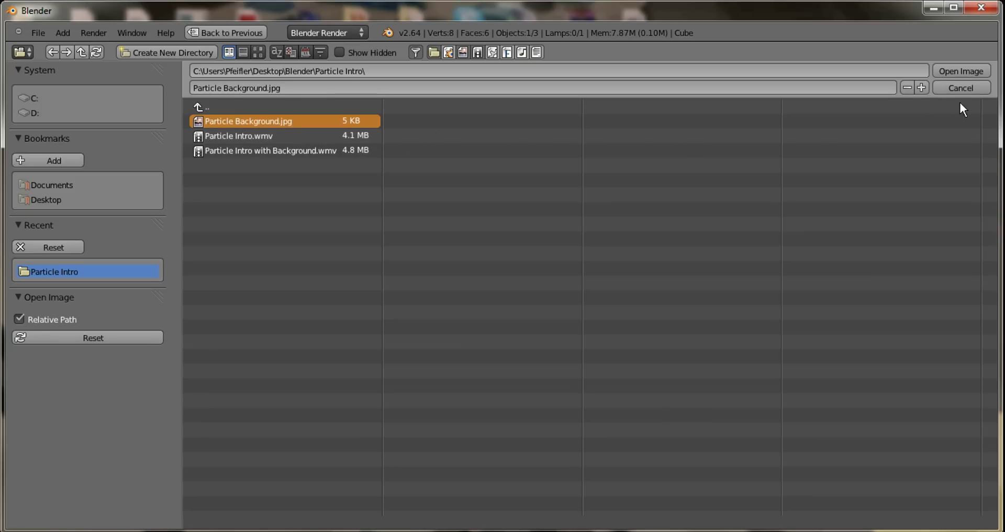
click(964, 74)
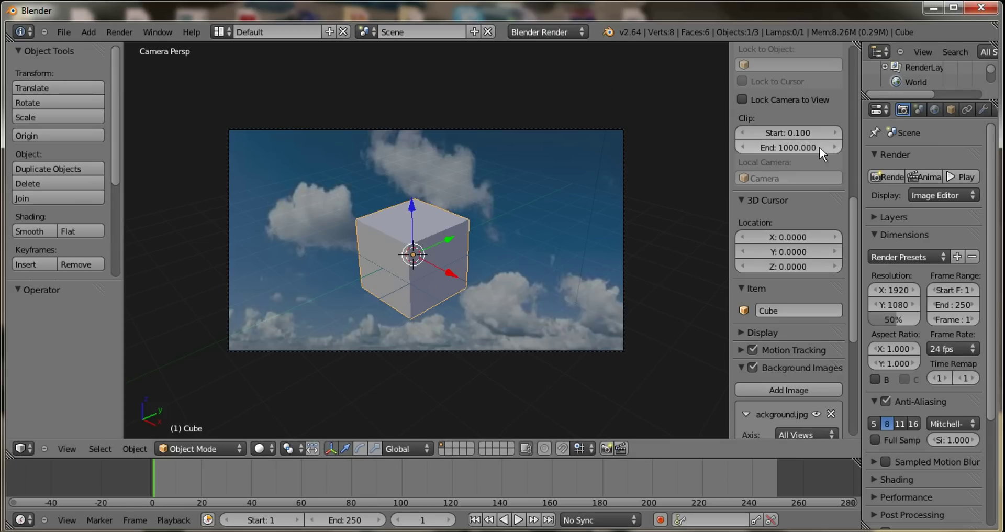
Step: Raise the background image opacity from 0.500 to 1.000, then hide the sidebar
scroll(803, 141, down, 5)
scroll(803, 142, down, 6)
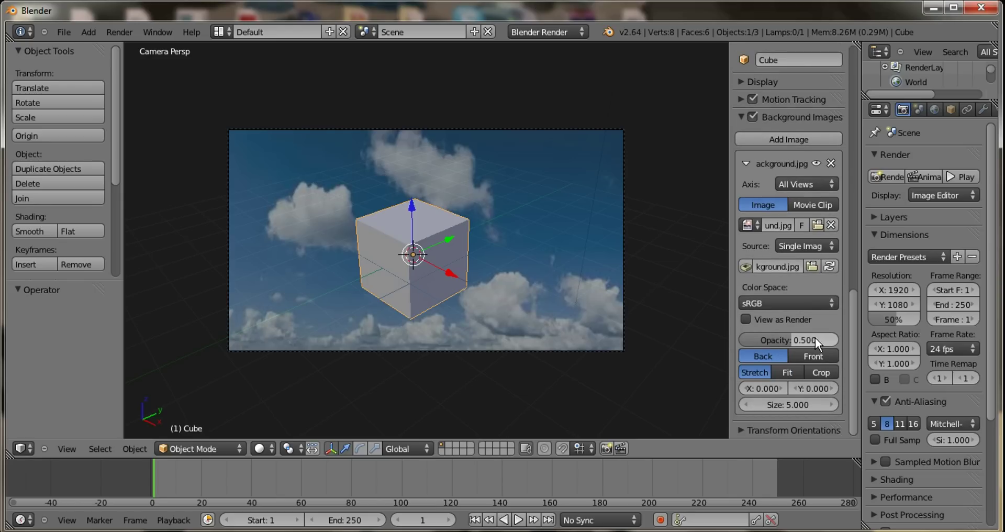
drag(741, 340, 815, 339)
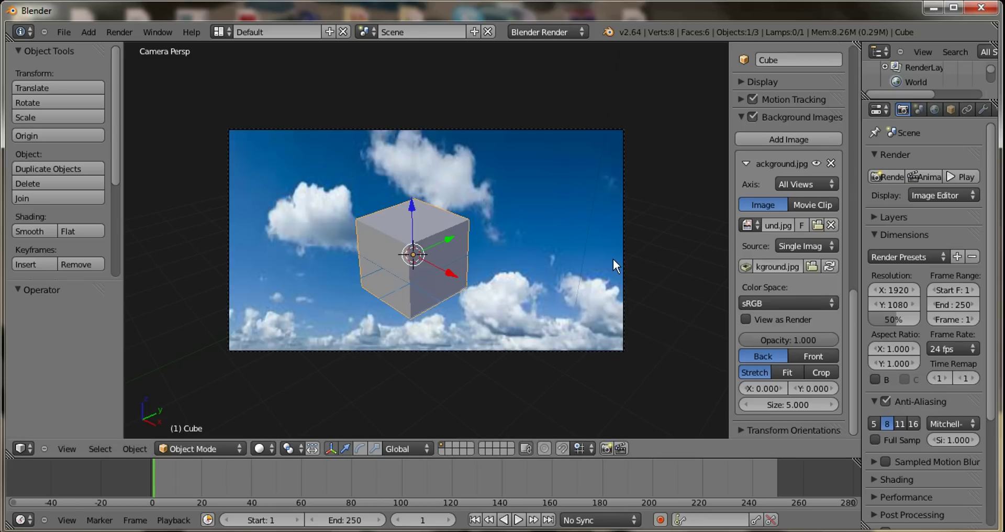
key(n)
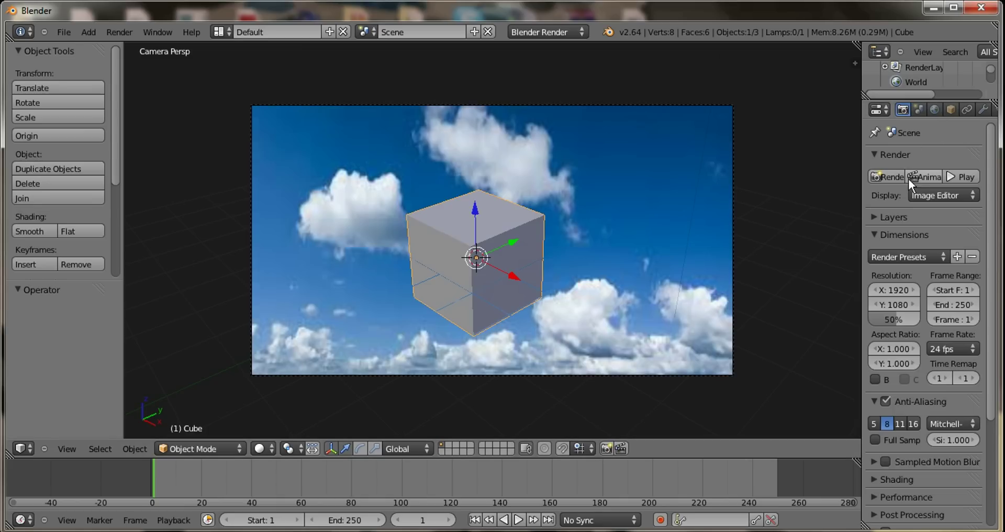
Step: Switch to World settings, widen the Properties area and scroll the tab row toward Texture
click(935, 109)
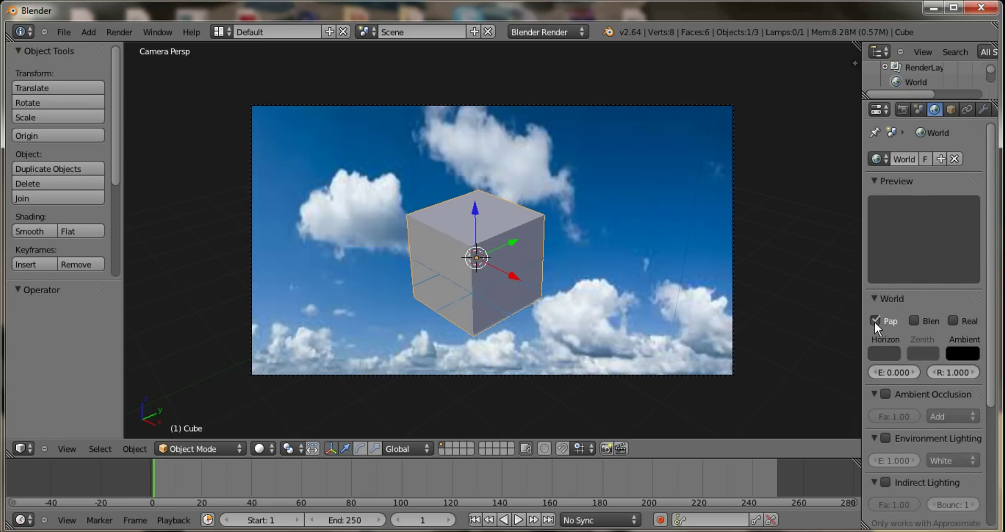
mouse_move(862, 316)
mouse_down()
mouse_move(778, 316)
mouse_move(870, 317)
mouse_up()
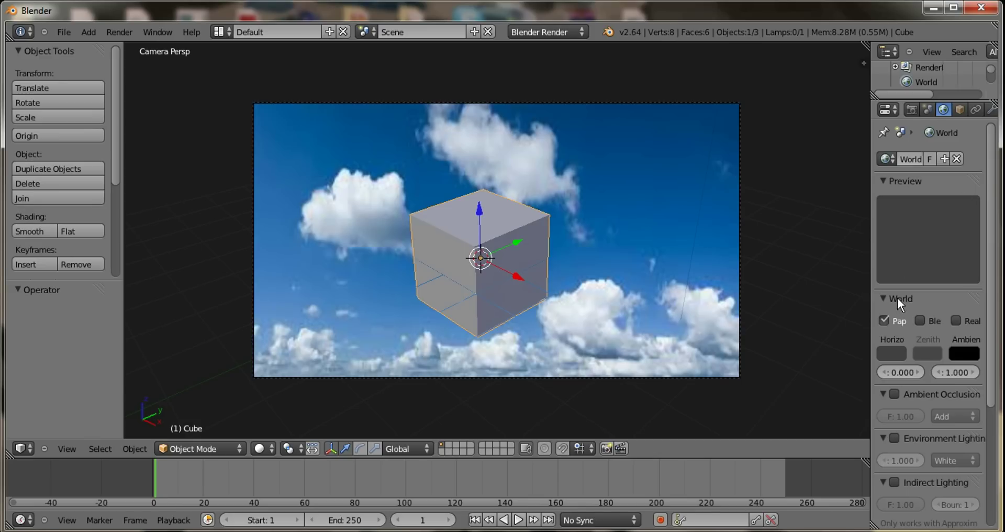
scroll(898, 297, down, 4)
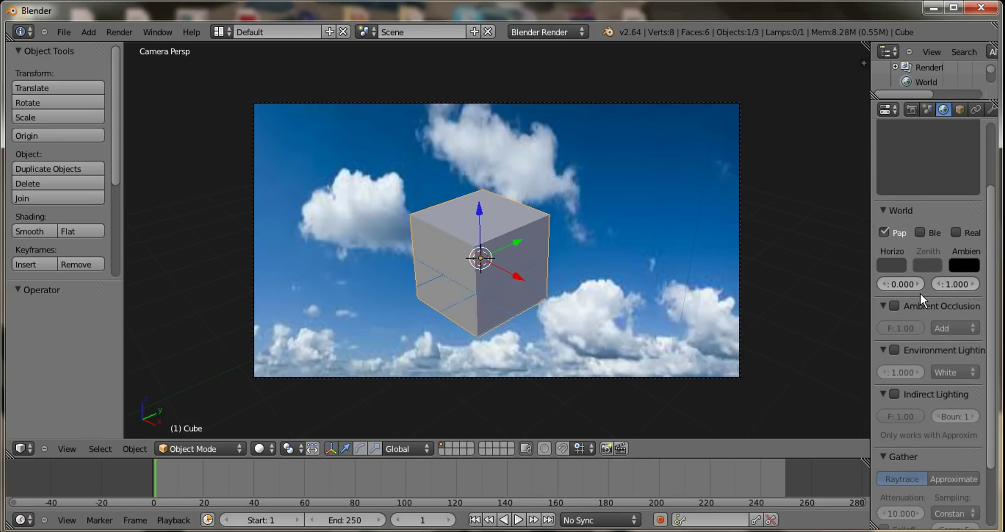
scroll(921, 293, up, 4)
scroll(966, 110, right, 5)
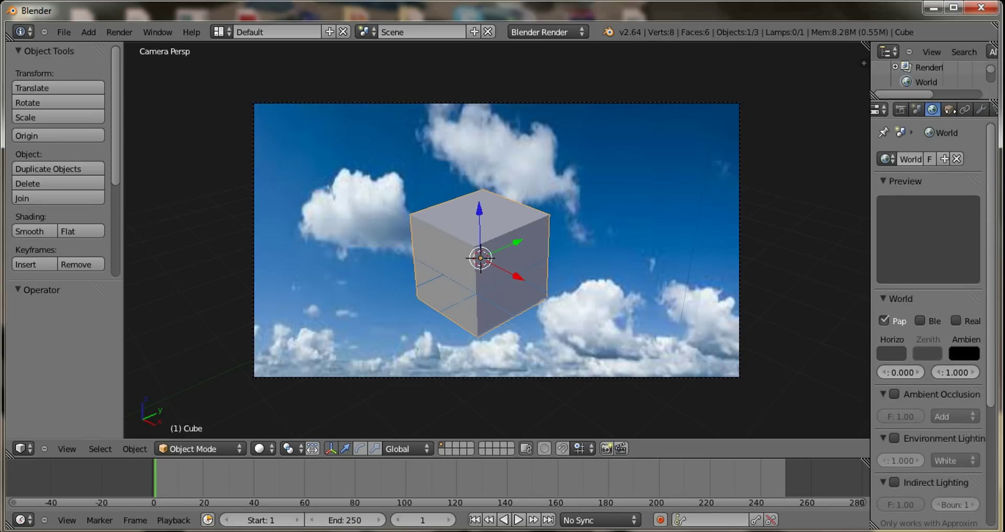
Step: Add a new world texture and set its type to Image or Movie
click(966, 109)
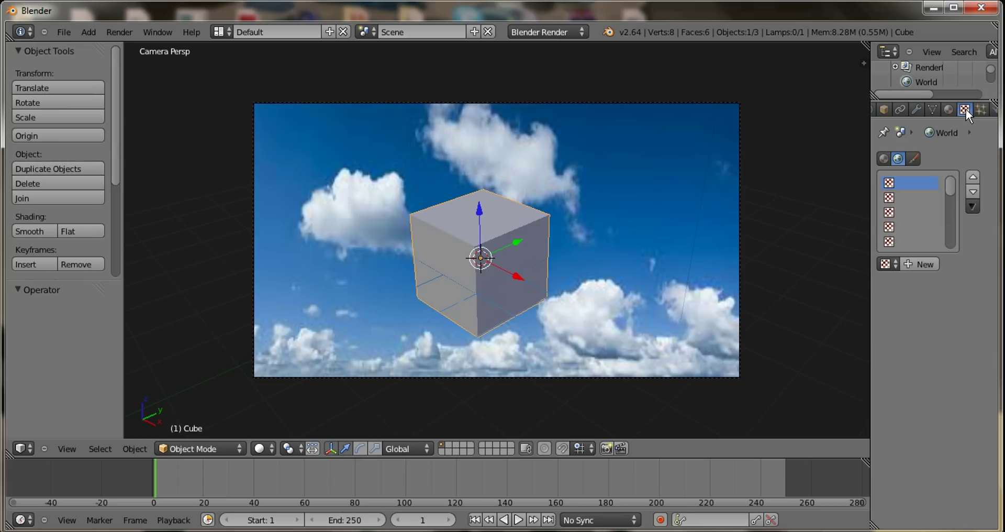
click(912, 265)
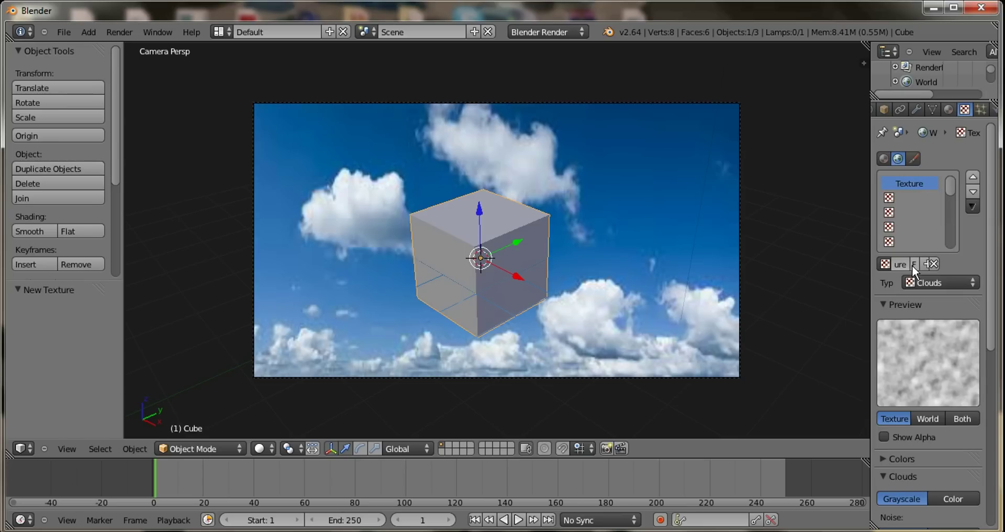
click(928, 284)
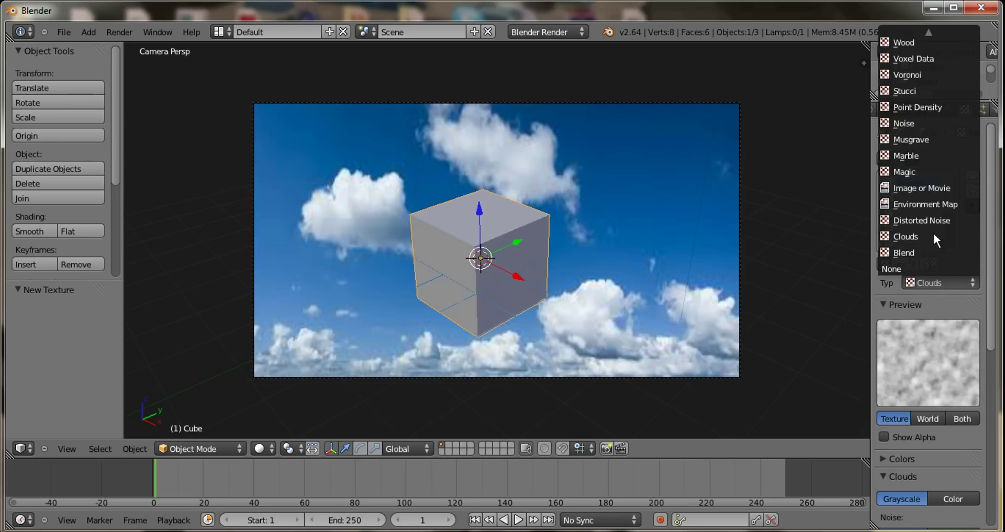
click(935, 188)
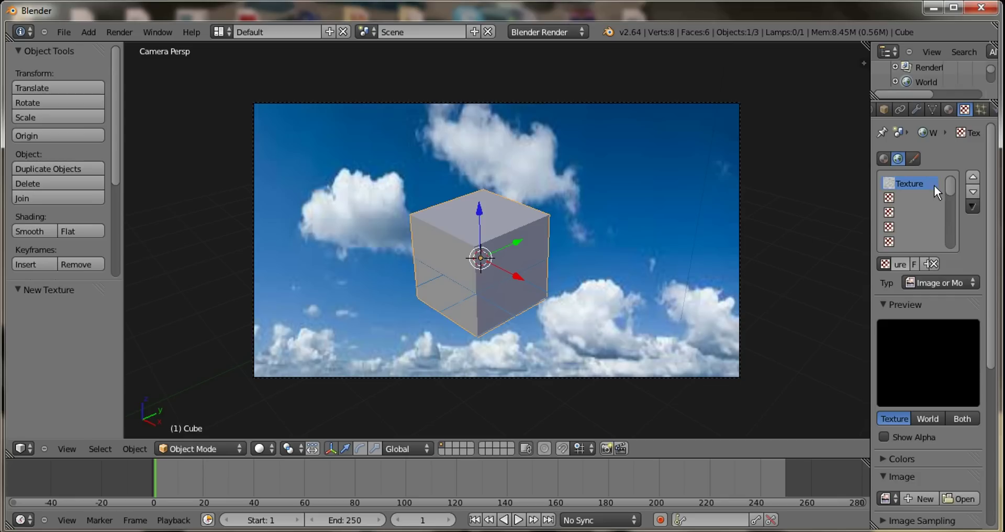
Step: Load Particle Background.jpg from the Particle Intro folder into the world texture
scroll(919, 278, down, 2)
scroll(921, 280, down, 2)
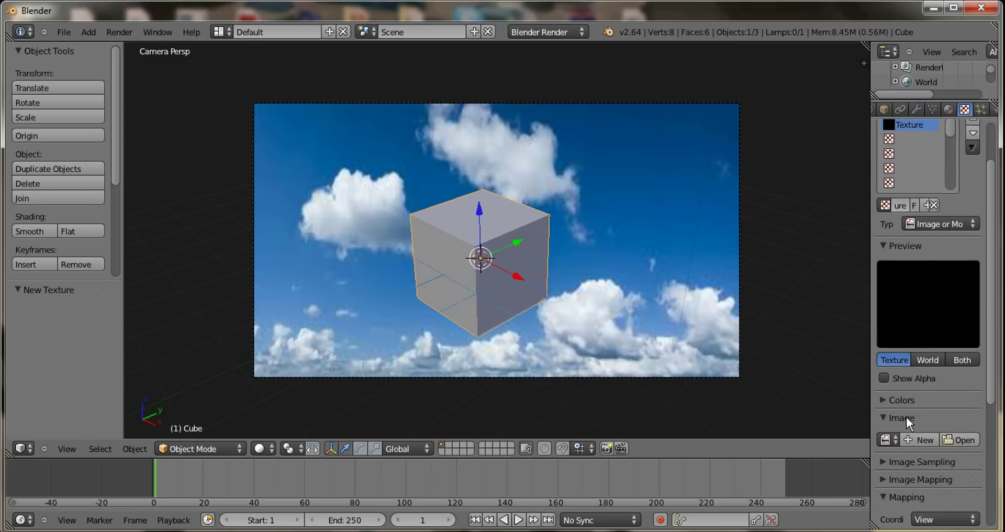
click(963, 440)
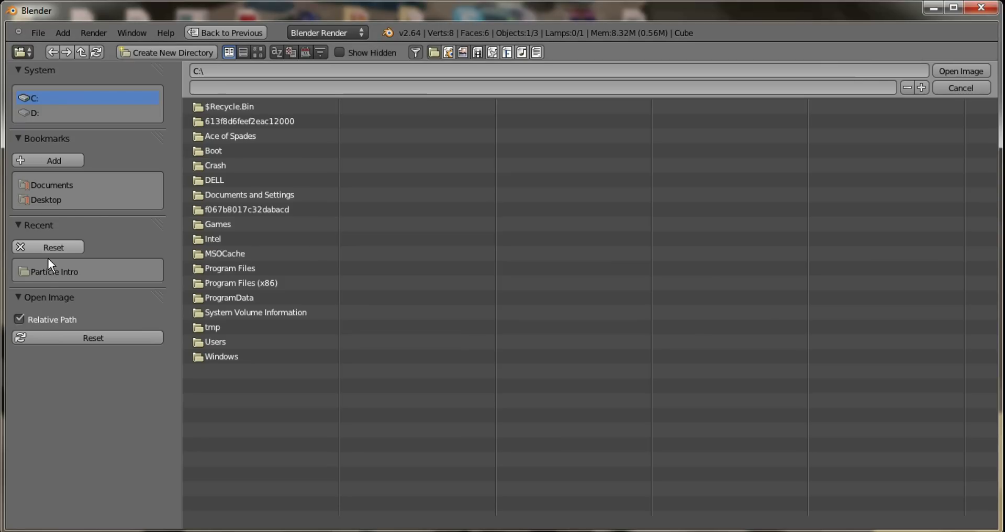
click(36, 273)
click(282, 122)
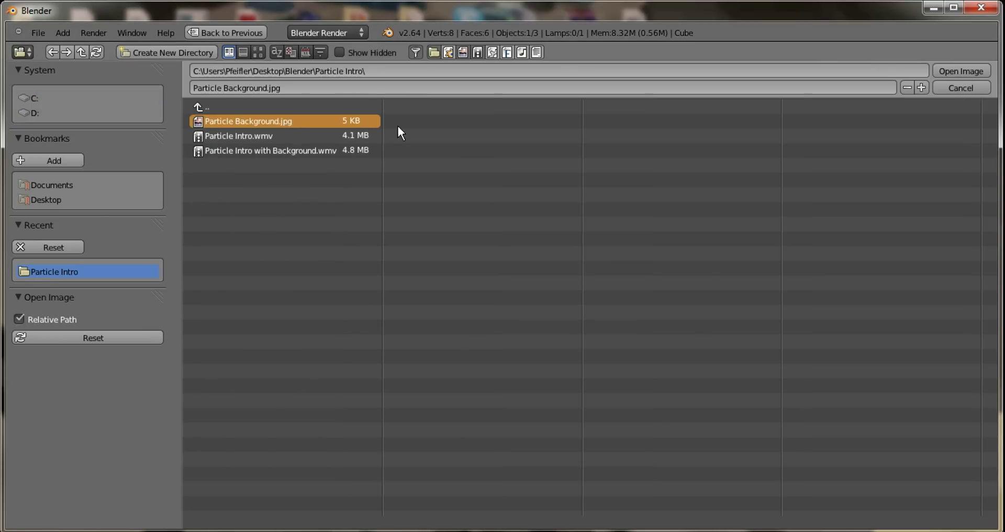
click(958, 72)
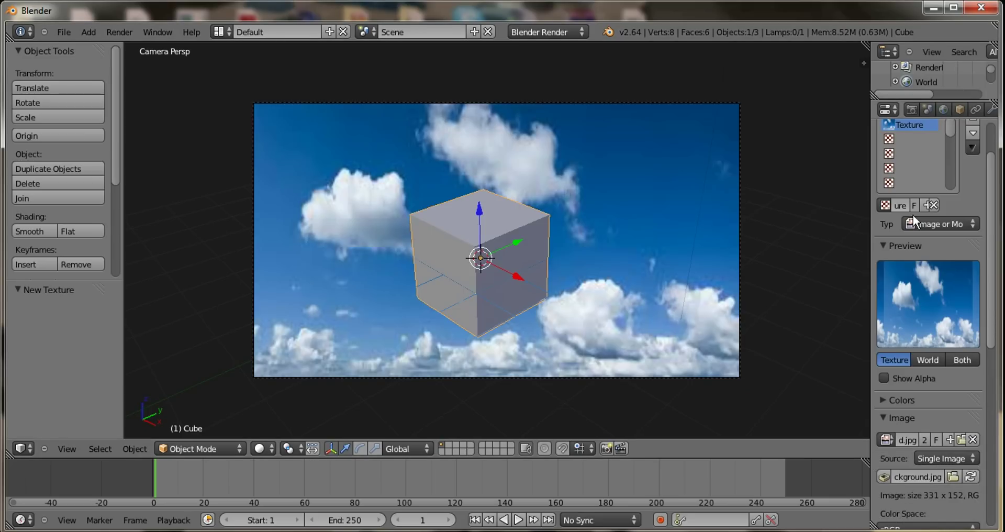
Step: Review the world texture's View mapping and 1.0 influence channels, scrolling back to the tab row
scroll(989, 257, down, 5)
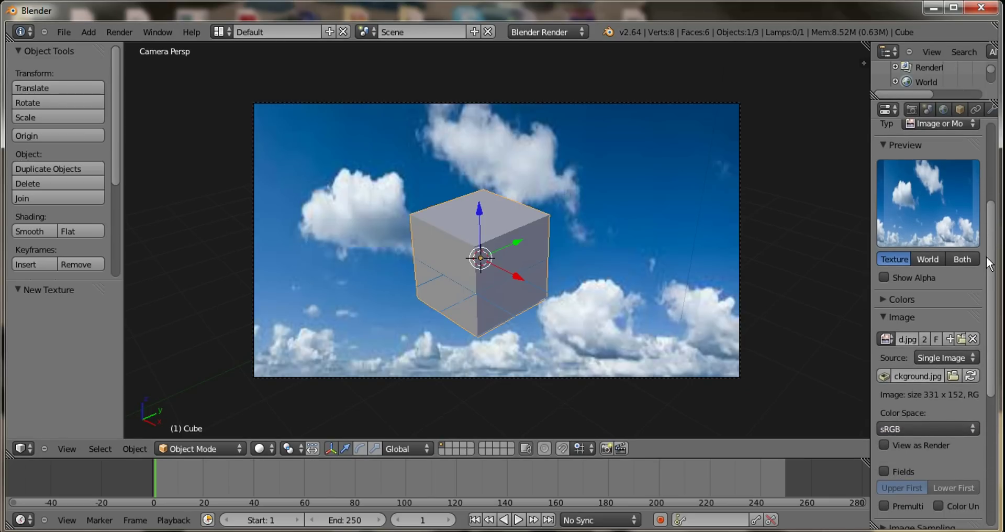
drag(989, 262, 980, 405)
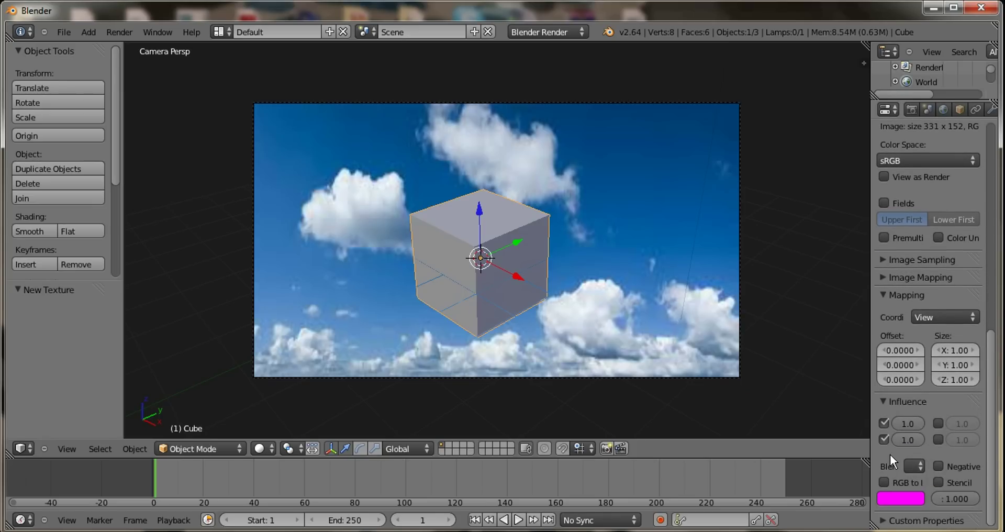
drag(990, 401, 1000, 151)
scroll(982, 110, down, 5)
scroll(912, 110, up, 5)
Step: Check the World panel, then go to Render settings showing 1920 × 1080 at 50%
click(912, 110)
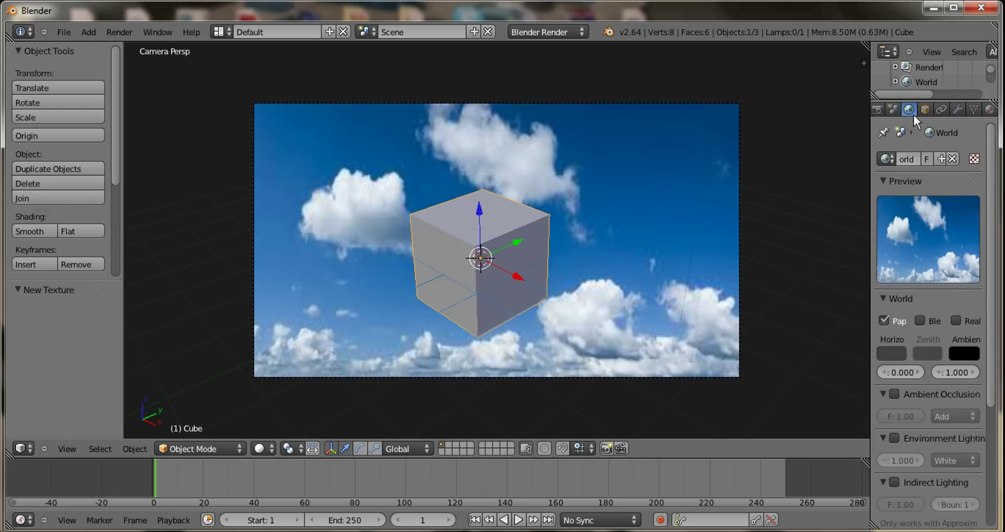
scroll(926, 184, down, 8)
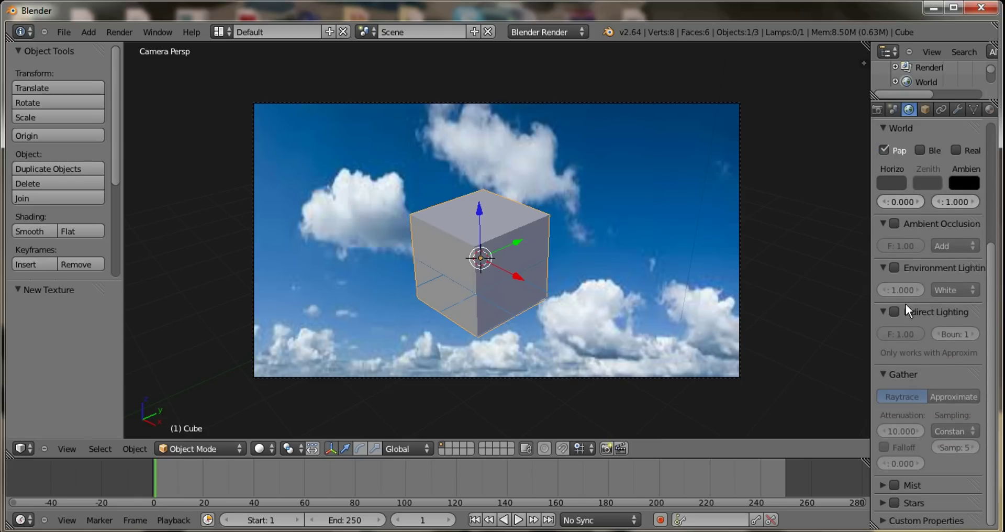
scroll(909, 408, up, 8)
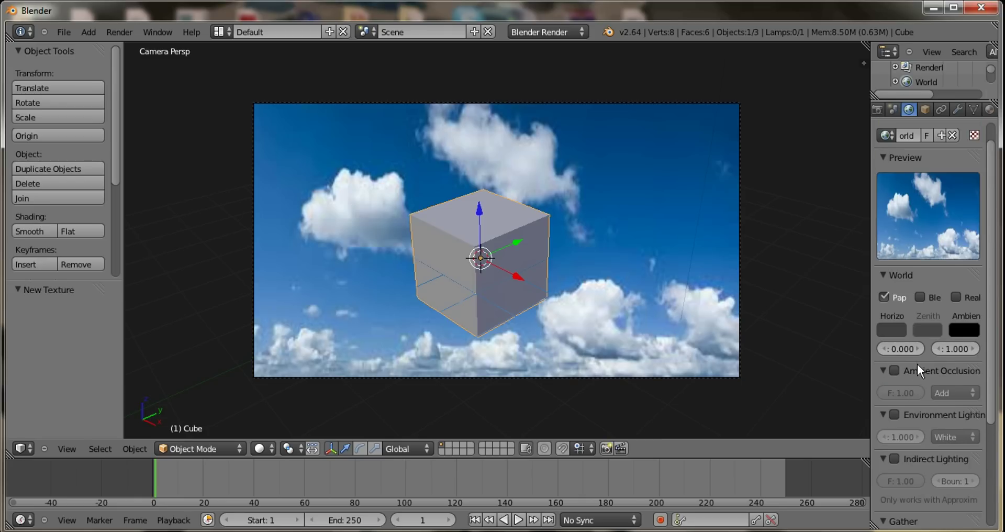
click(893, 110)
click(877, 109)
scroll(899, 113, up, 2)
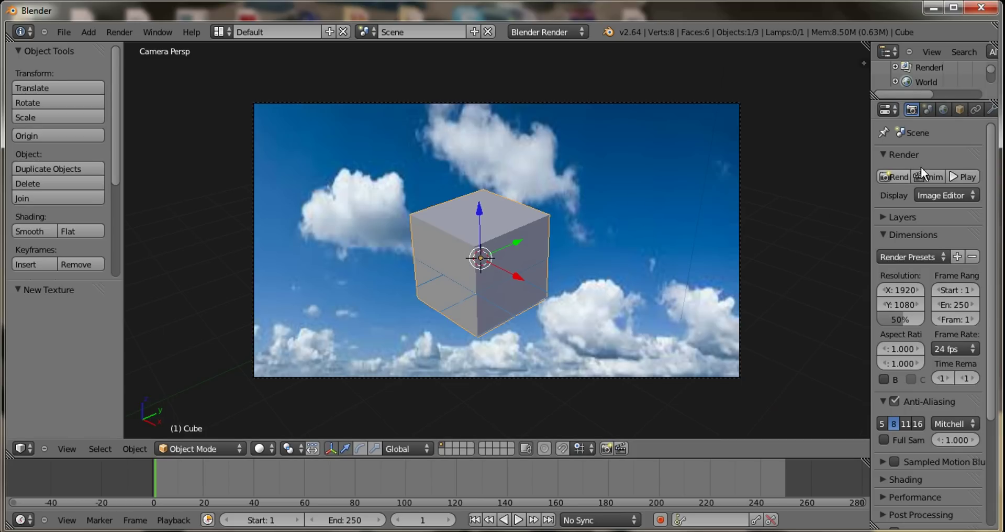
Step: Render the animation with Anim to see the grey cube against the cloudy sky
click(938, 175)
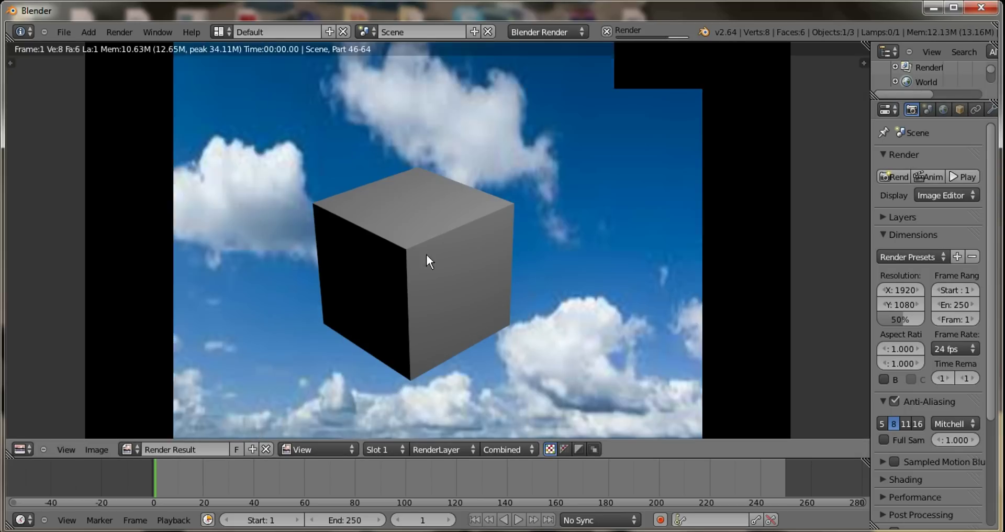